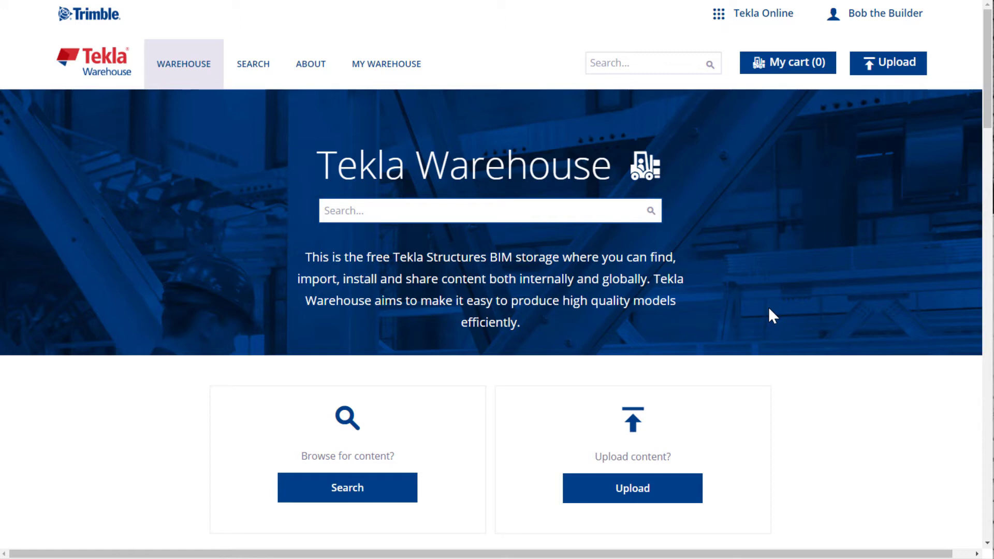
Start a new upload into the Ladders collection and continue to Content information
left_click(882, 72)
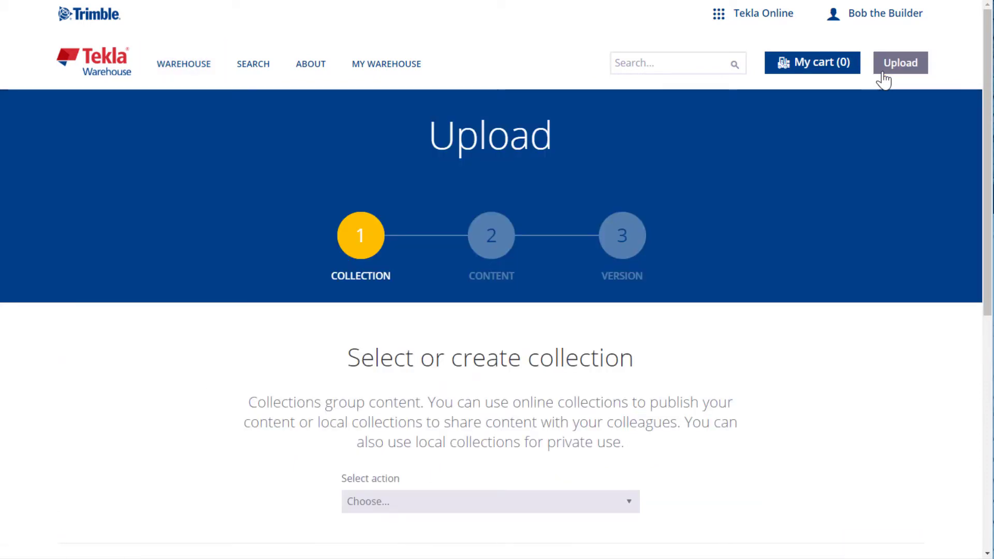
scroll(788, 171, "down", 1)
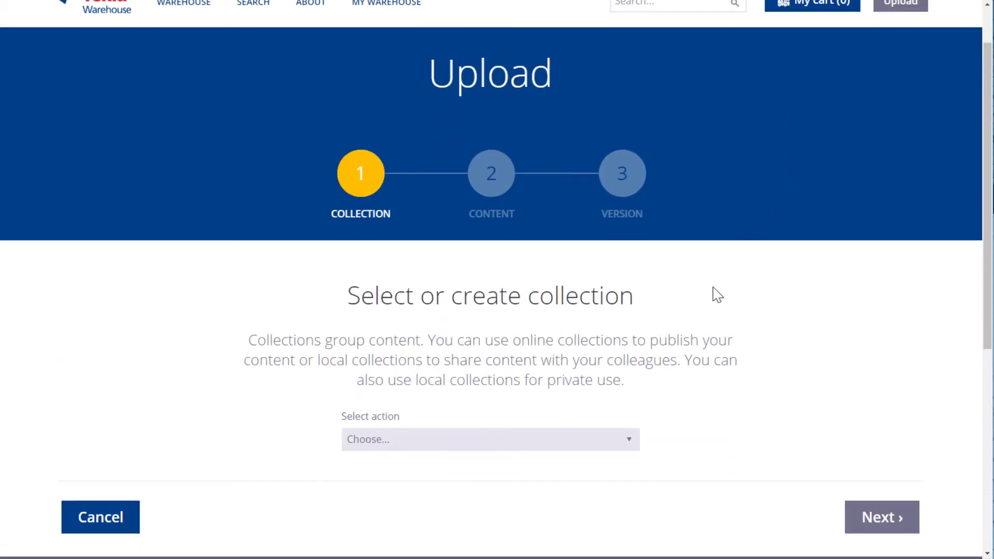
left_click(627, 446)
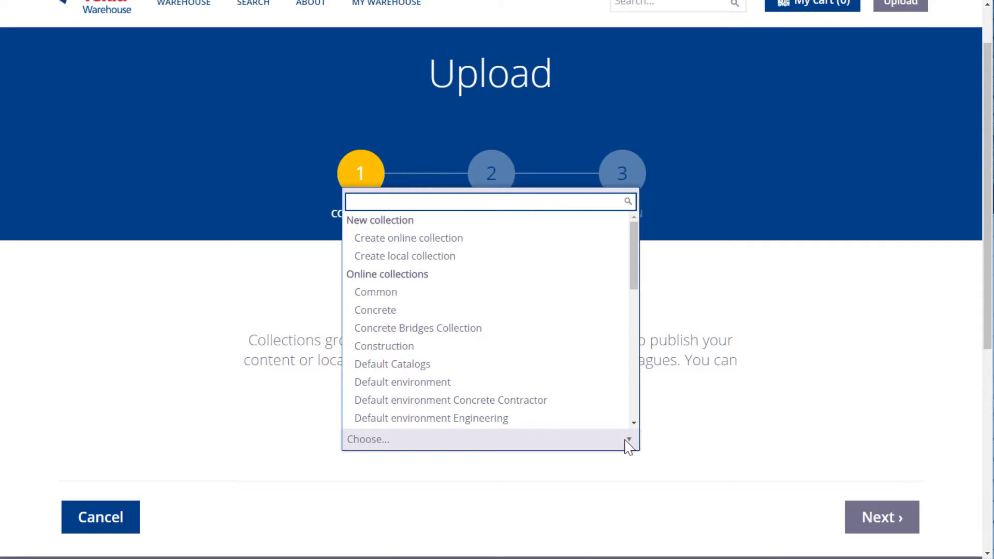
type("la")
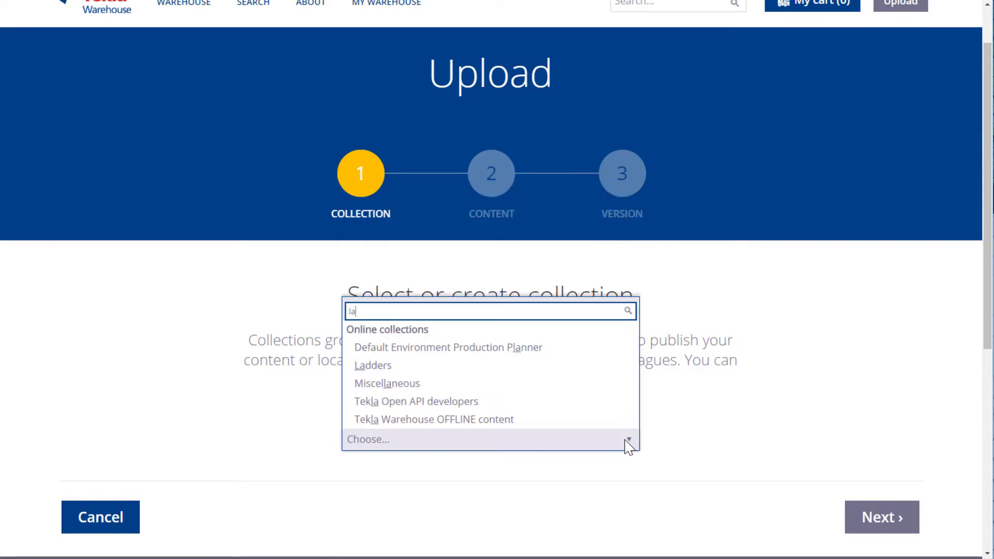
type("d")
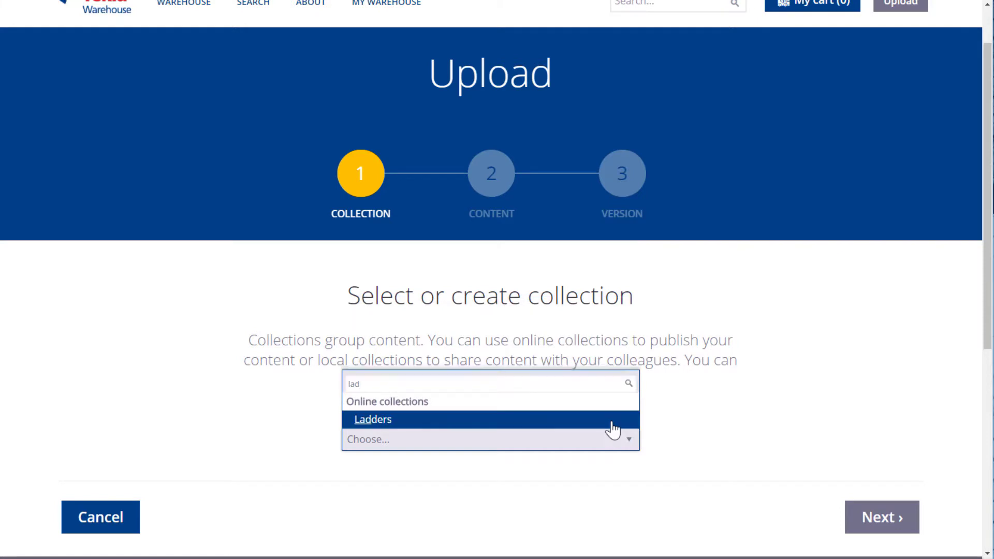
left_click(611, 420)
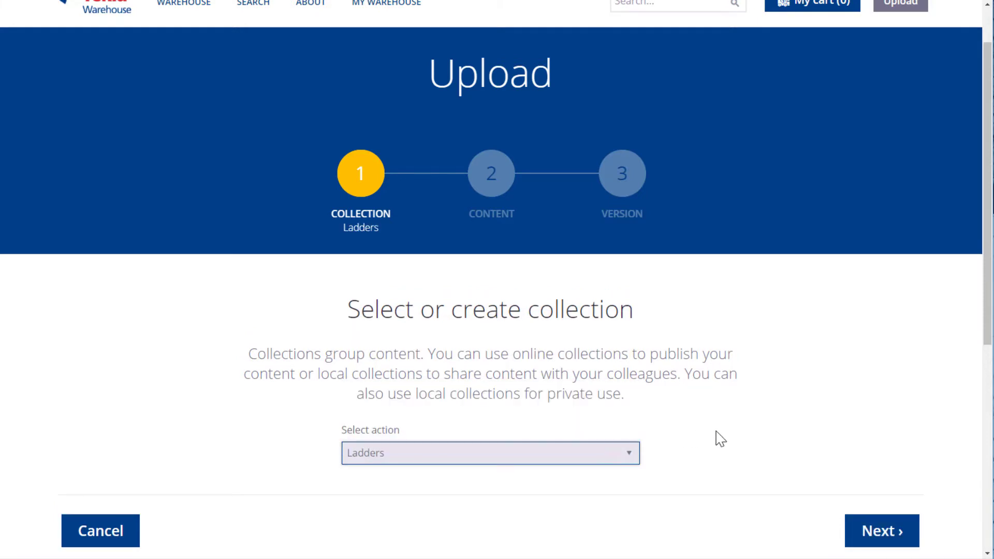
left_click(894, 537)
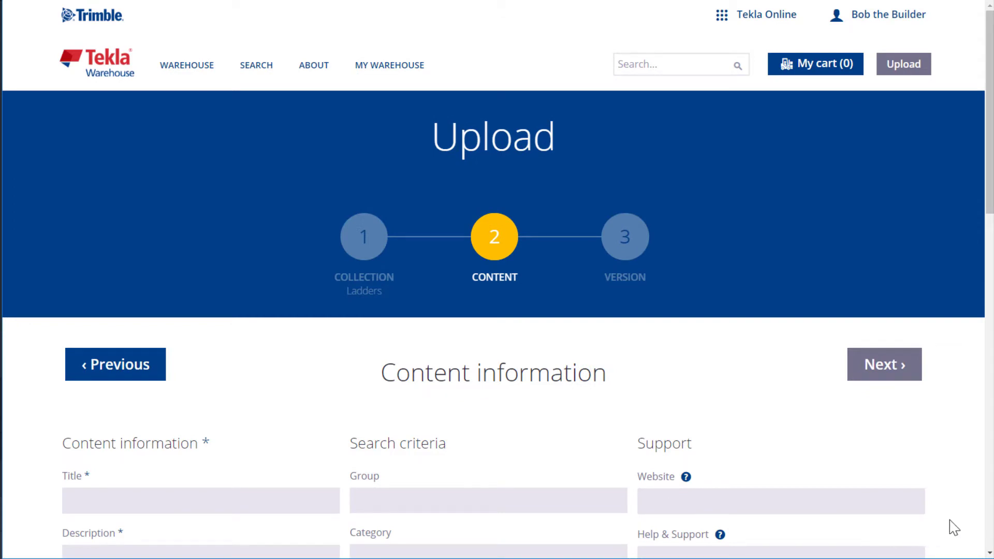
Enter the title 'Caged ladder' and the description 'Vertical ladder with a safety cage'
scroll(954, 529, "down", 5)
scroll(955, 529, "down", 3)
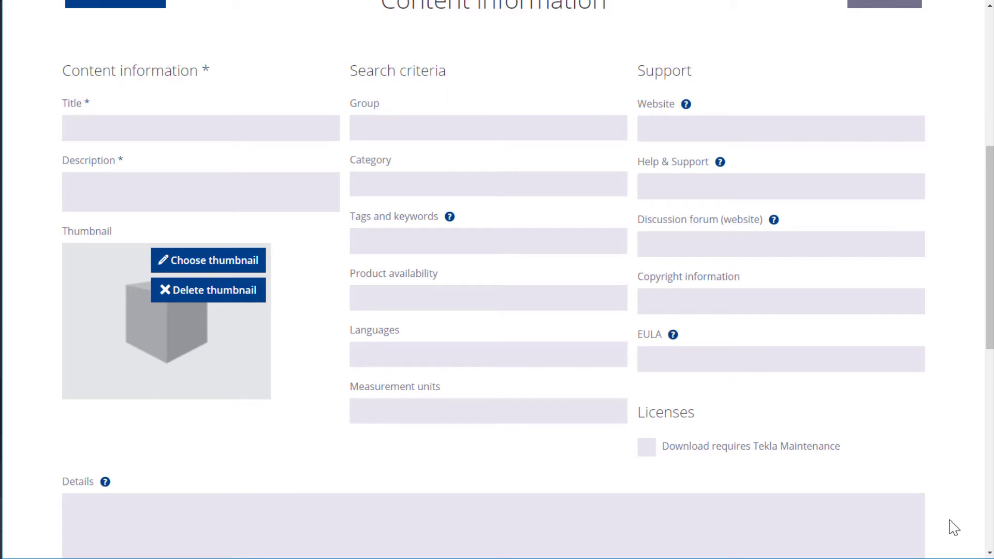
left_click(213, 129)
left_click(213, 129)
type("Caged ladder")
left_click(269, 191)
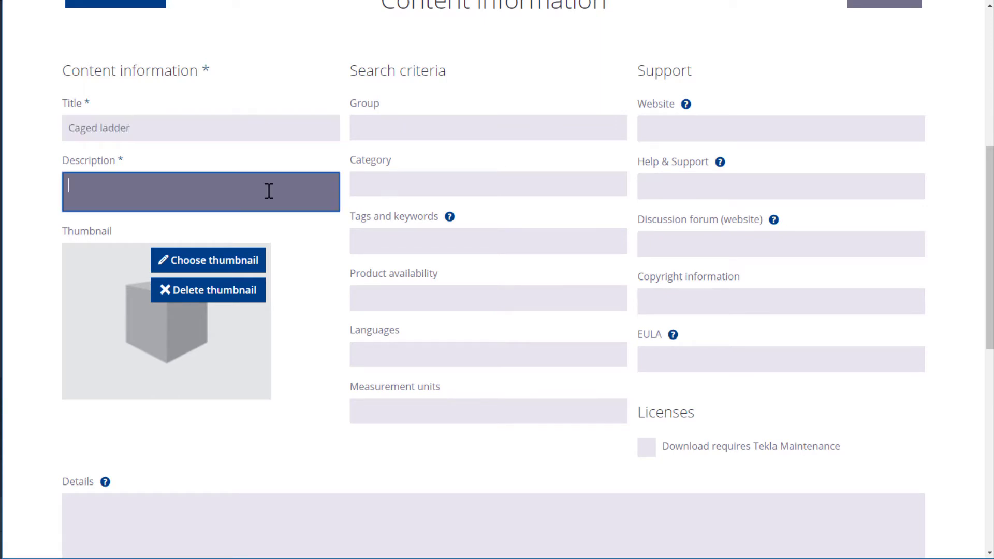
type("Vertical ladder with a safety cage")
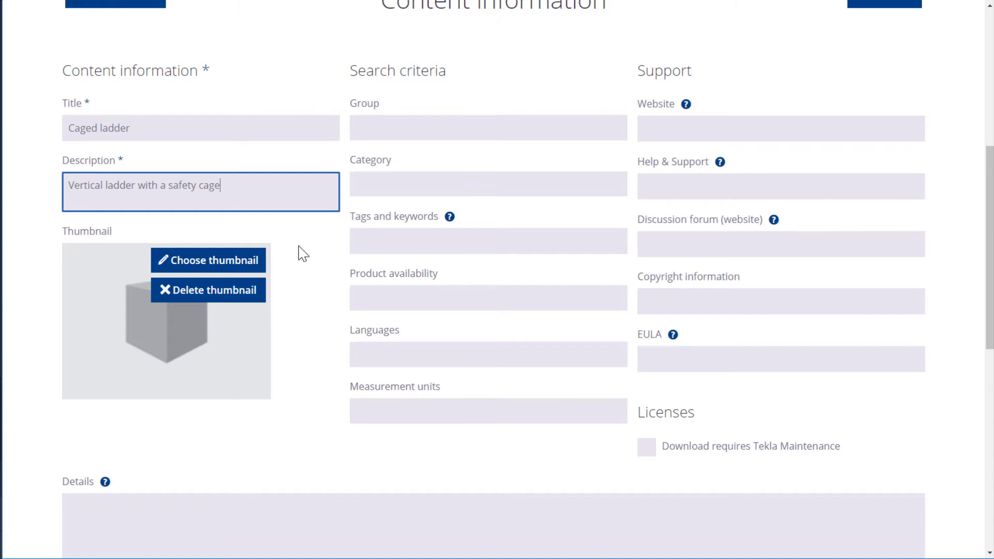
Pick thumbnail.ladder1.jpg from the screenshots folder as the thumbnail image
left_click(244, 267)
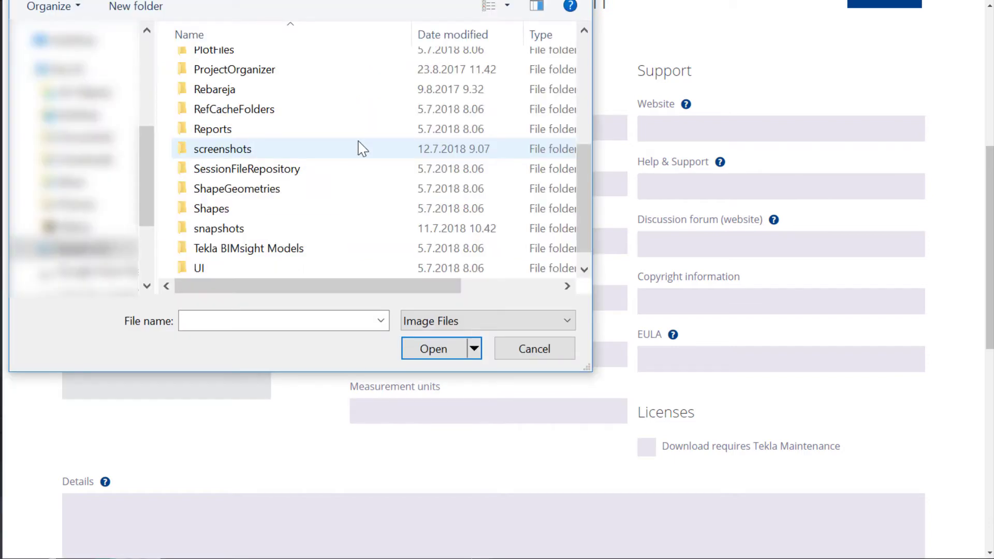
double_click(362, 149)
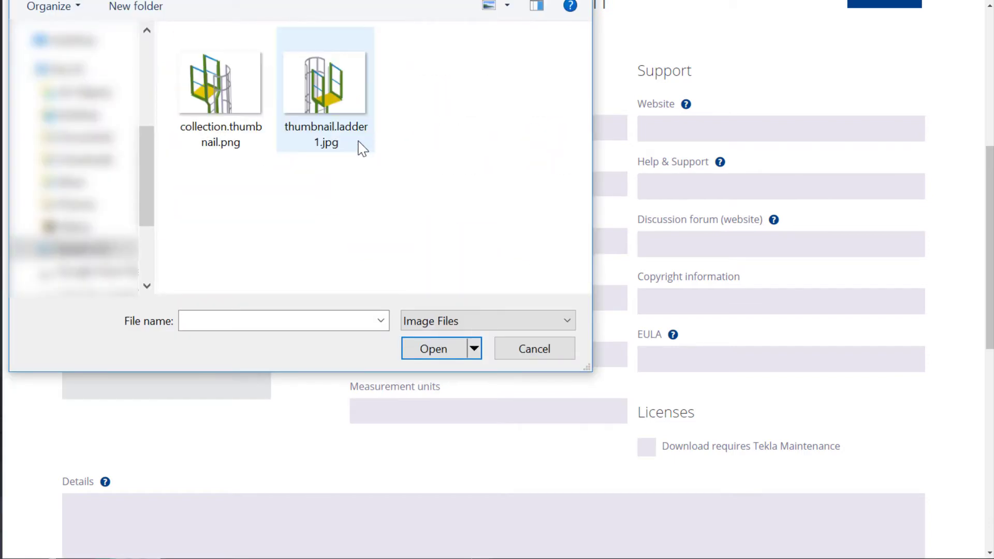
left_click(363, 149)
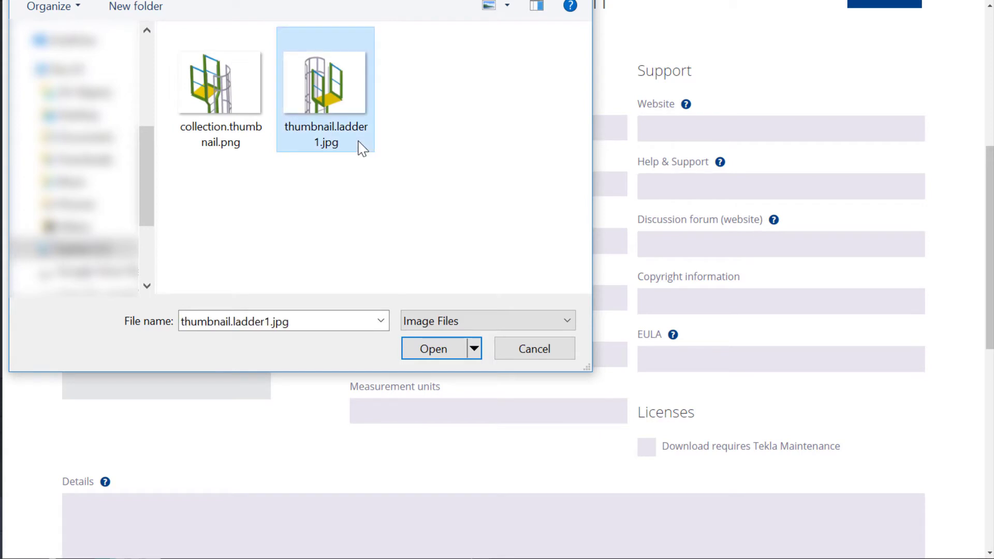
Apply the ladder thumbnail; set group Custom components, category Detailing, tags 'ladders, steel_components'
left_click(436, 357)
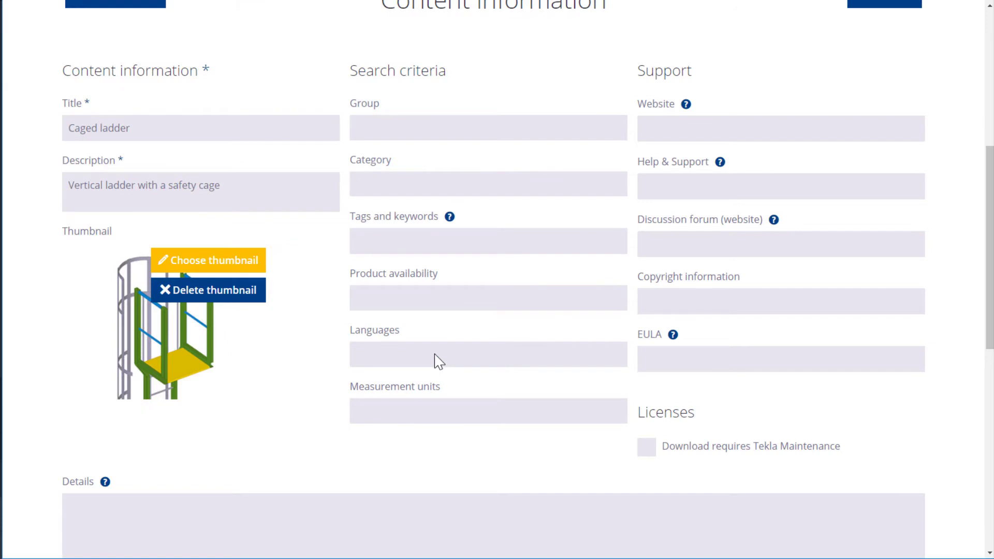
left_click(470, 130)
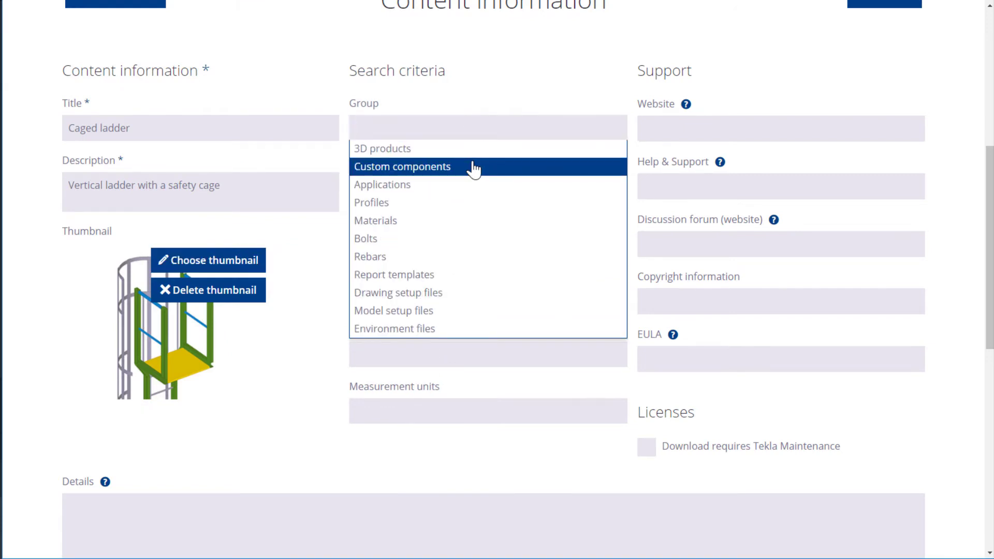
left_click(473, 165)
left_click(483, 187)
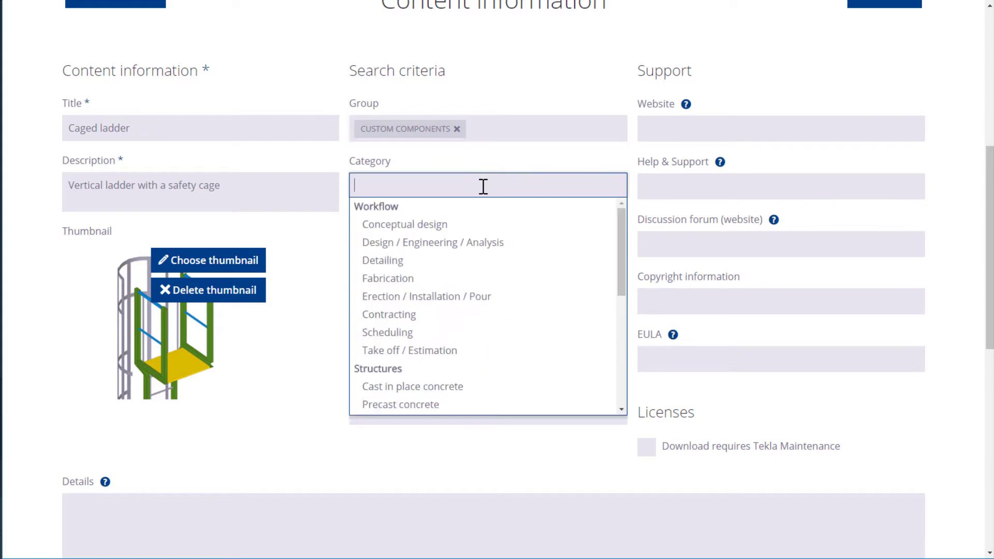
left_click(510, 261)
left_click(509, 252)
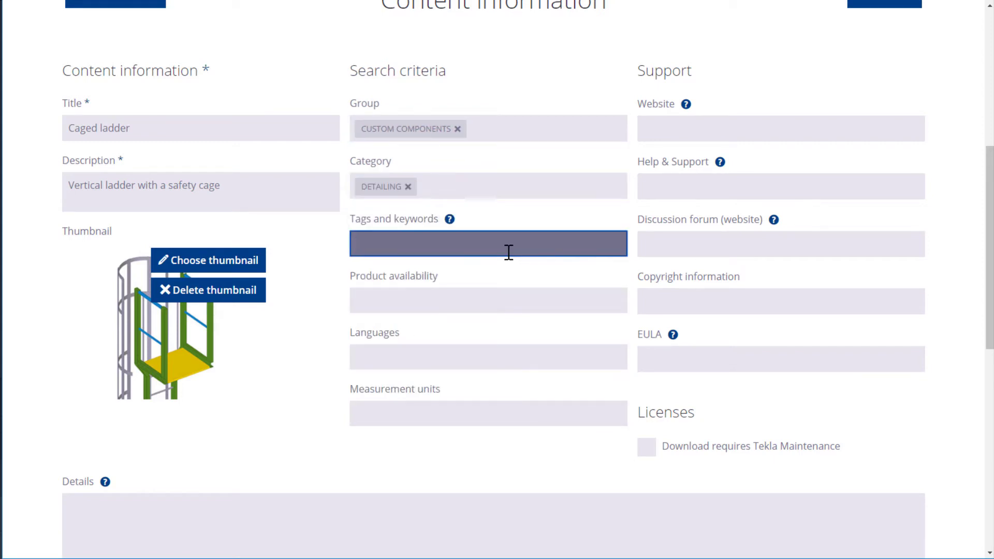
type("ladders, ")
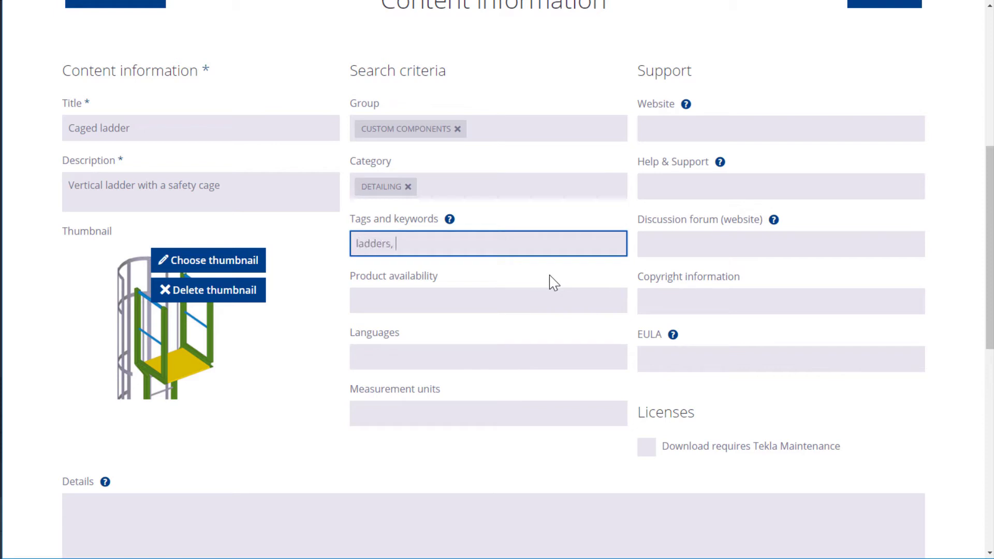
type("steel_components")
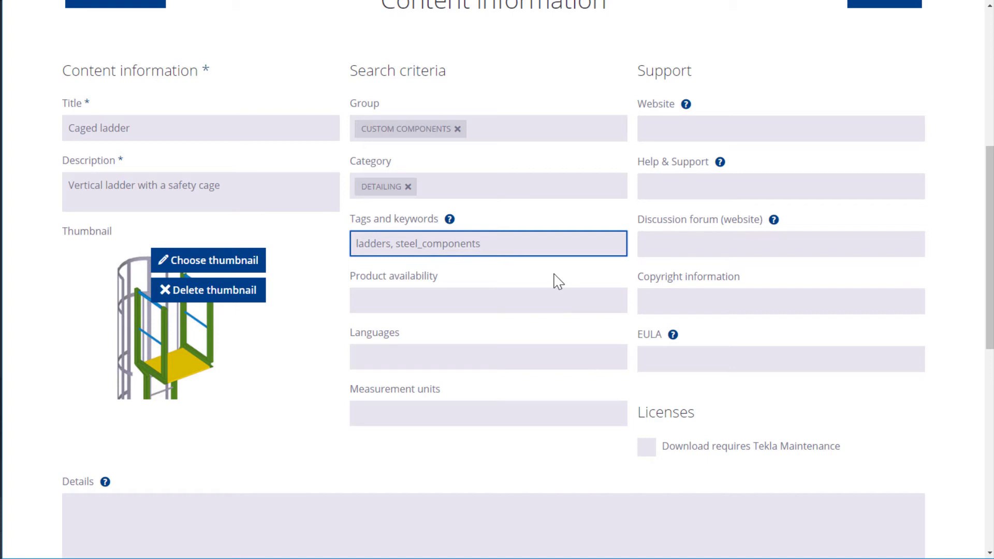
Enter a support e-mail under Help & Support and make downloads require Tekla Maintenance
left_click(647, 186)
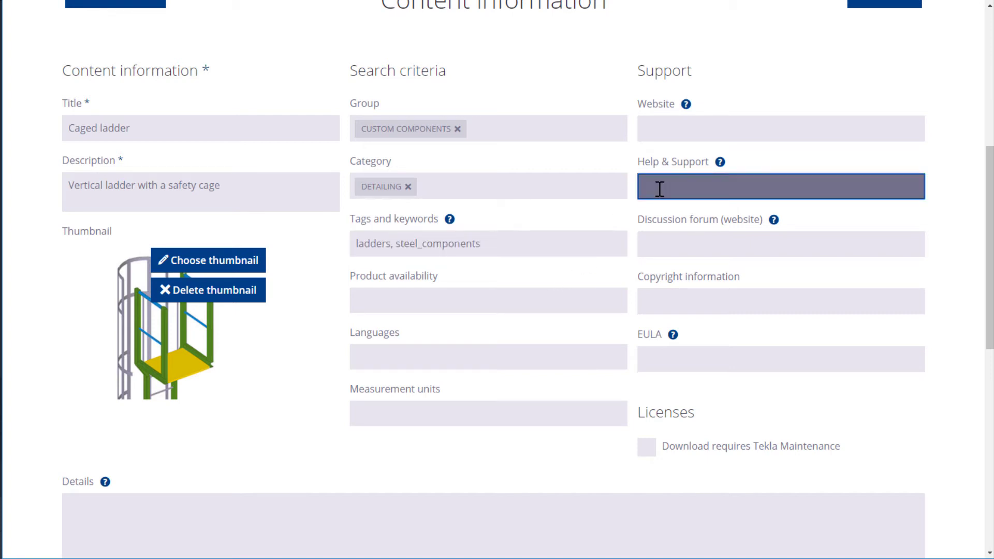
type("support@email.com")
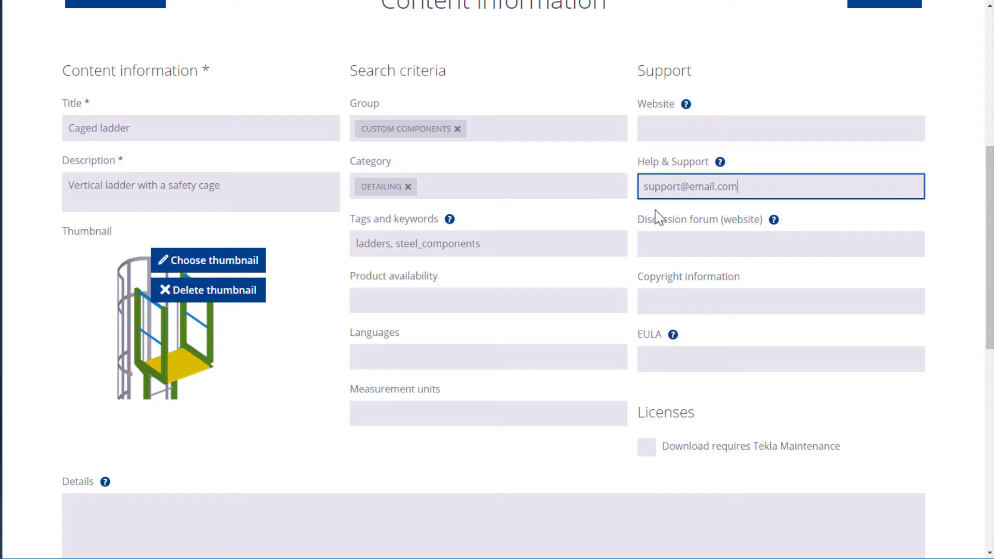
left_click(652, 452)
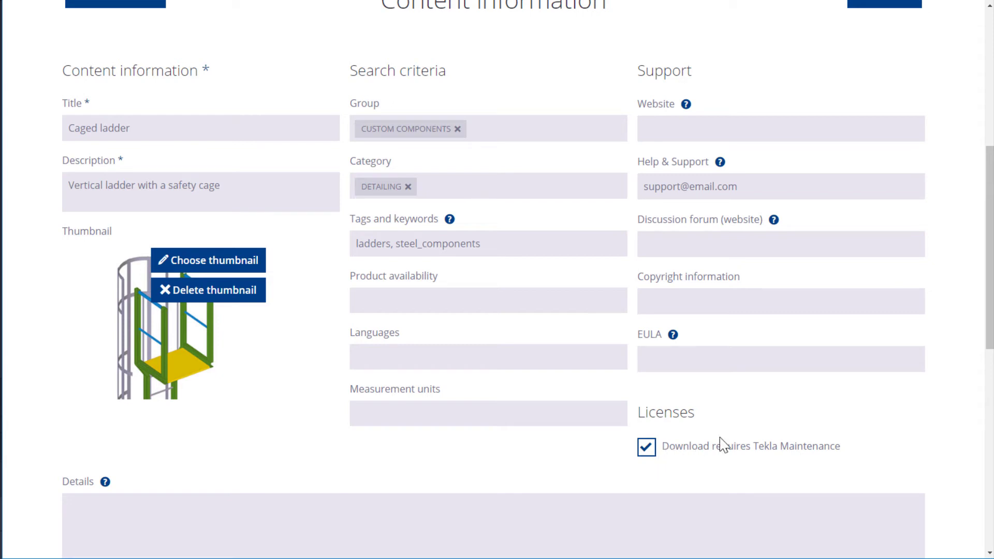
scroll(950, 431, "down", 1)
scroll(952, 431, "down", 2)
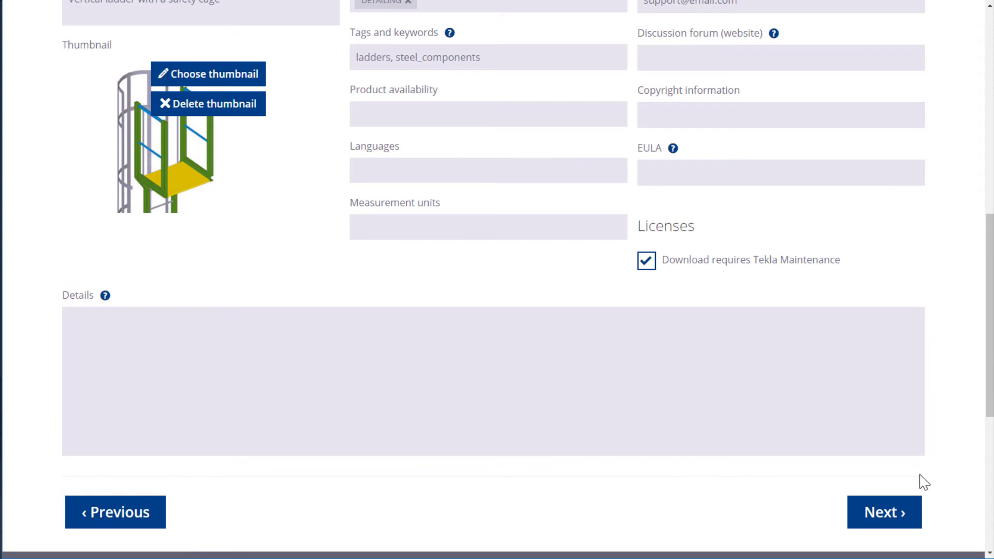
Advance to the Version step and open the list of content kinds to add
left_click(894, 513)
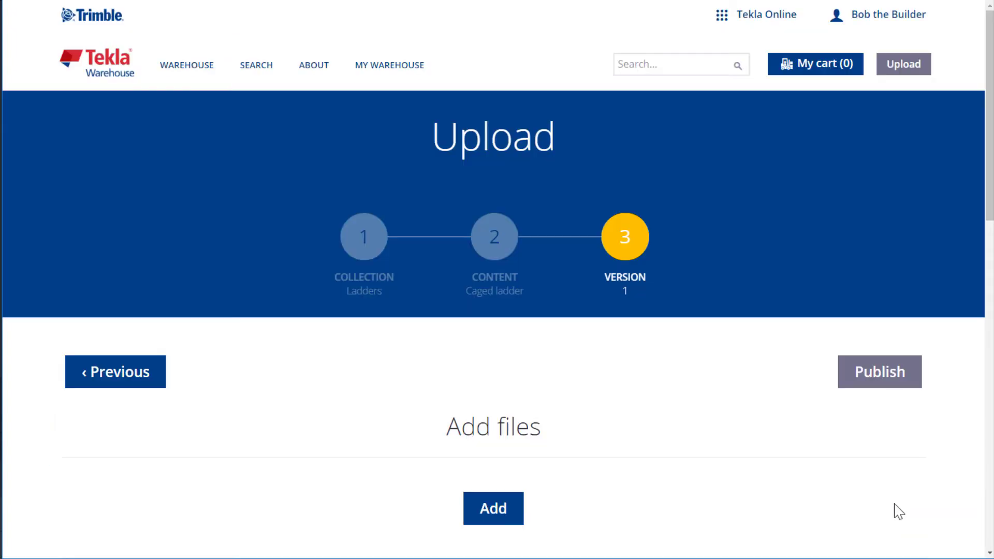
scroll(927, 437, "down", 5)
scroll(932, 440, "down", 3)
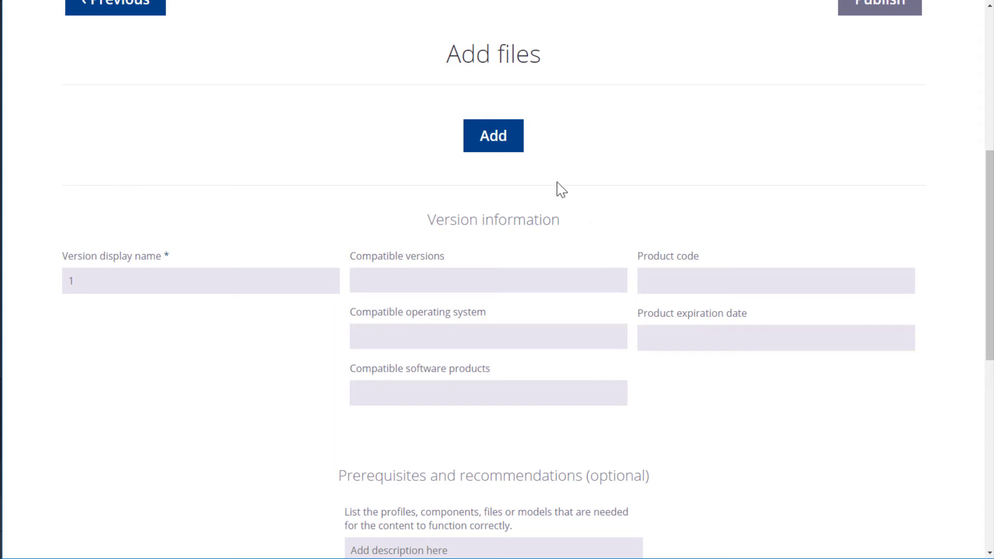
left_click(518, 152)
left_click(541, 273)
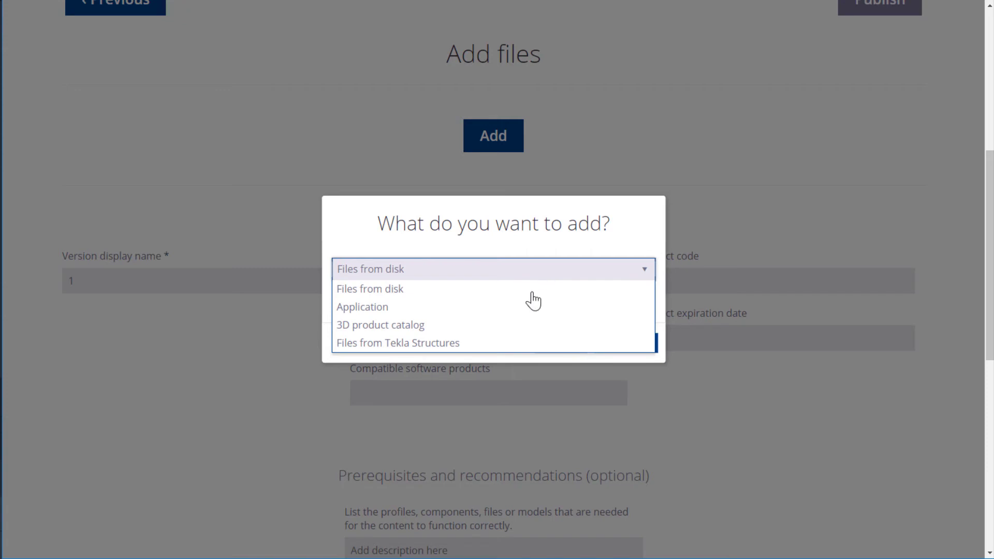
Add the Ladder component from Tekla Structures' Components group to the version's files
left_click(510, 342)
left_click(619, 346)
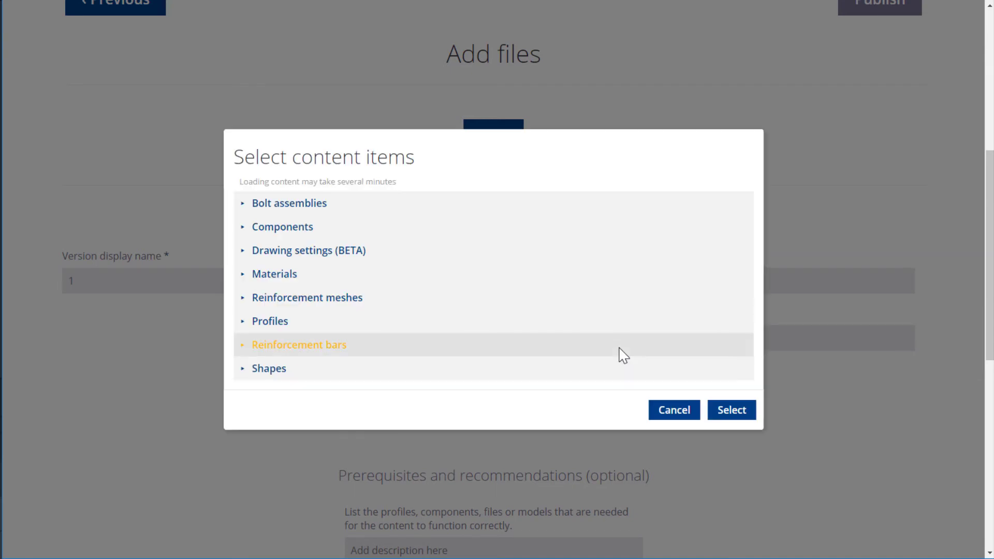
left_click(494, 231)
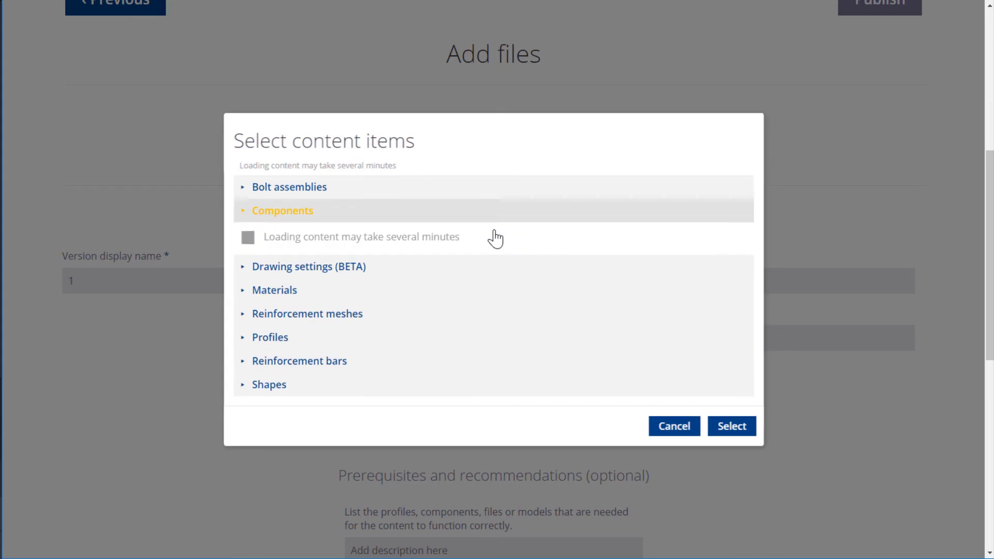
scroll(546, 228, "down", 20)
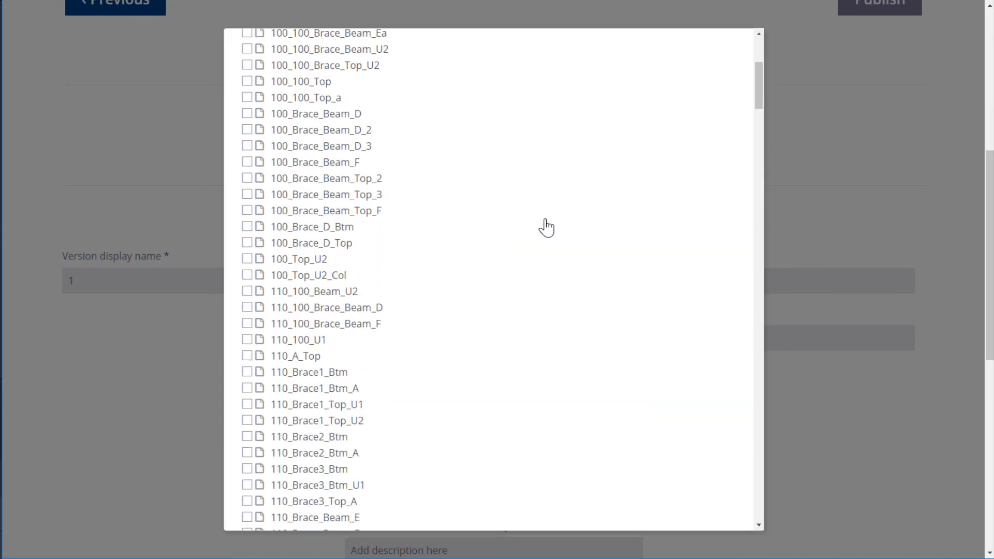
scroll(546, 227, "down", 20)
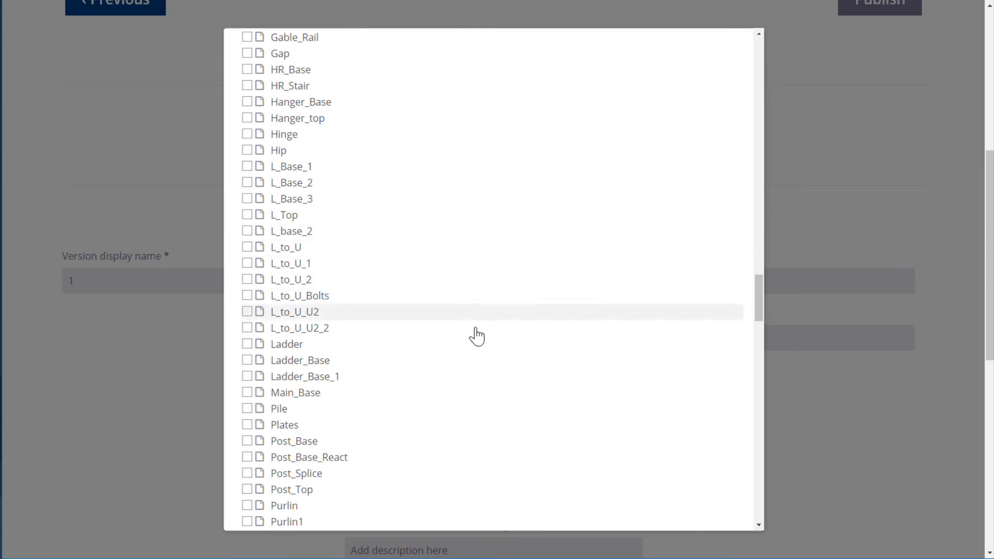
left_click(469, 355)
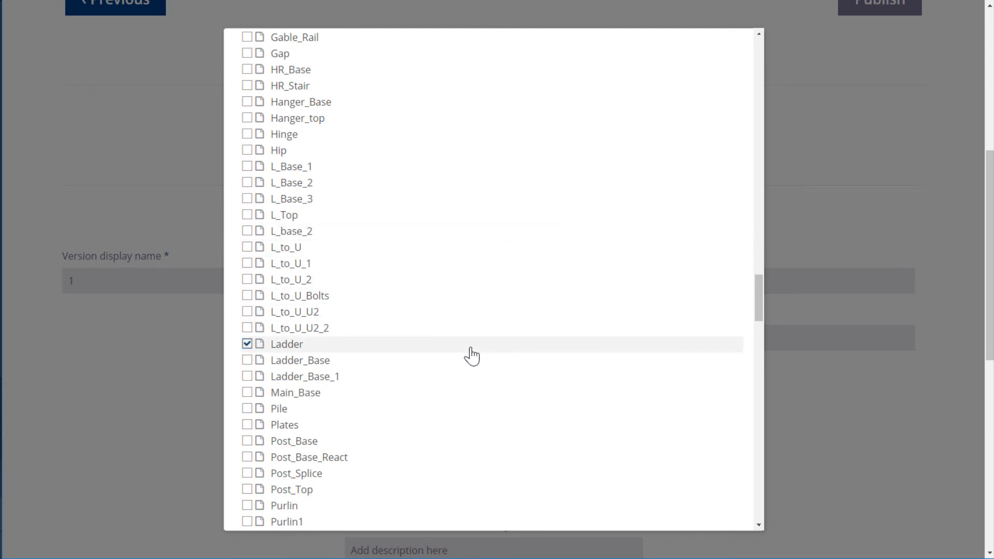
scroll(553, 357, "down", 20)
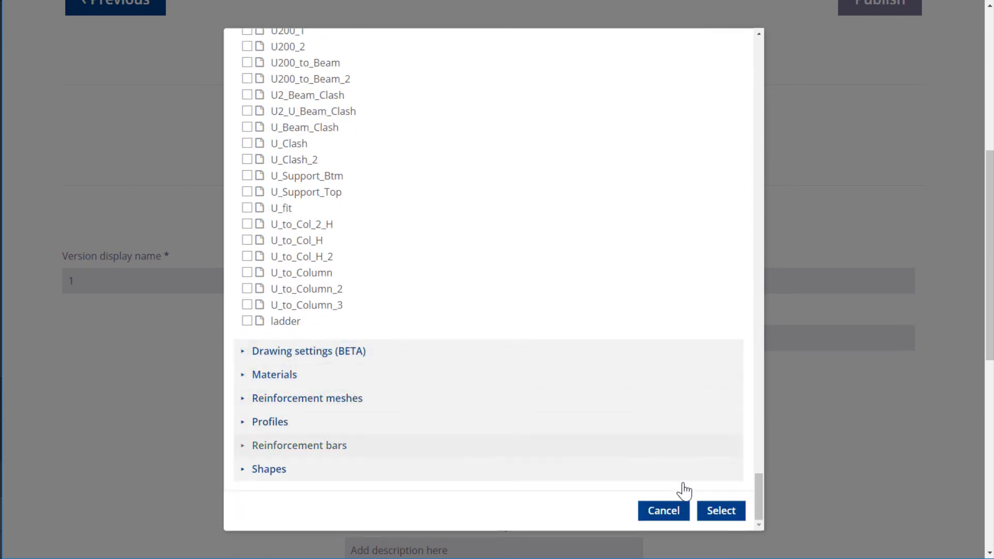
left_click(719, 511)
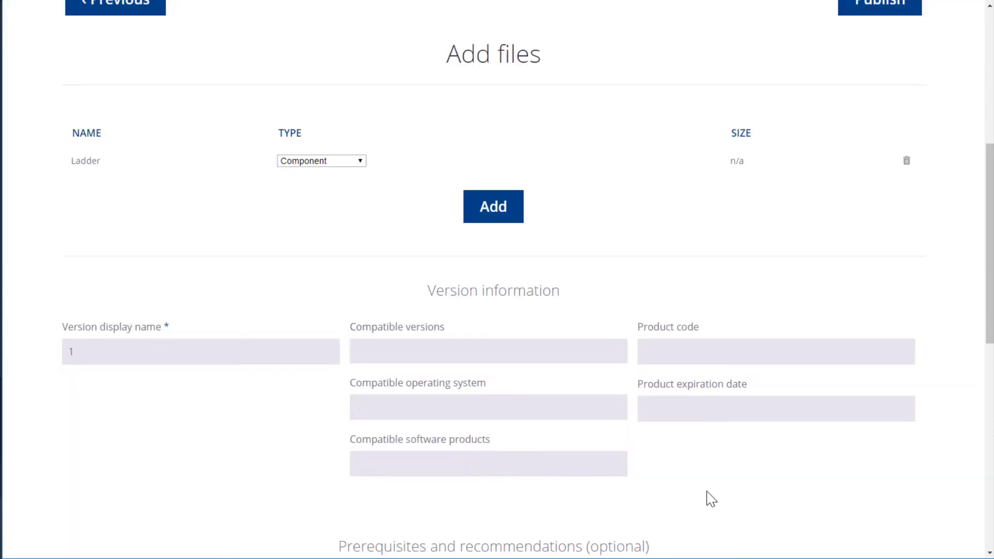
left_click(363, 164)
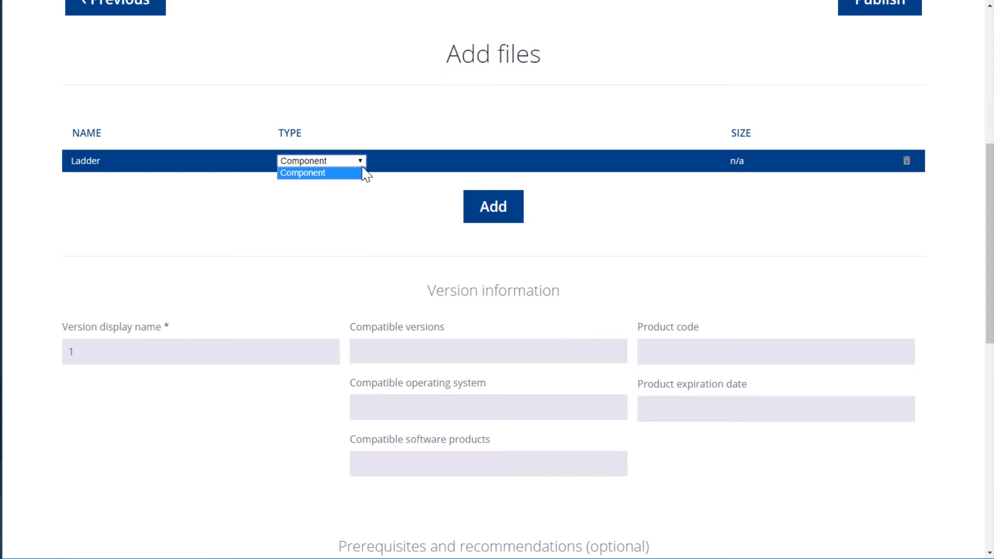
left_click(361, 172)
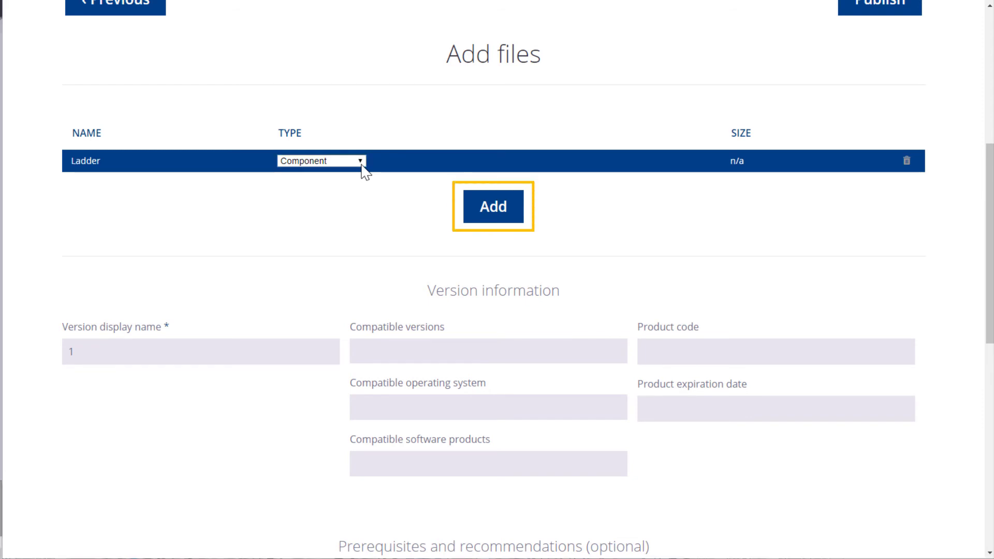
scroll(378, 219, "down", 5)
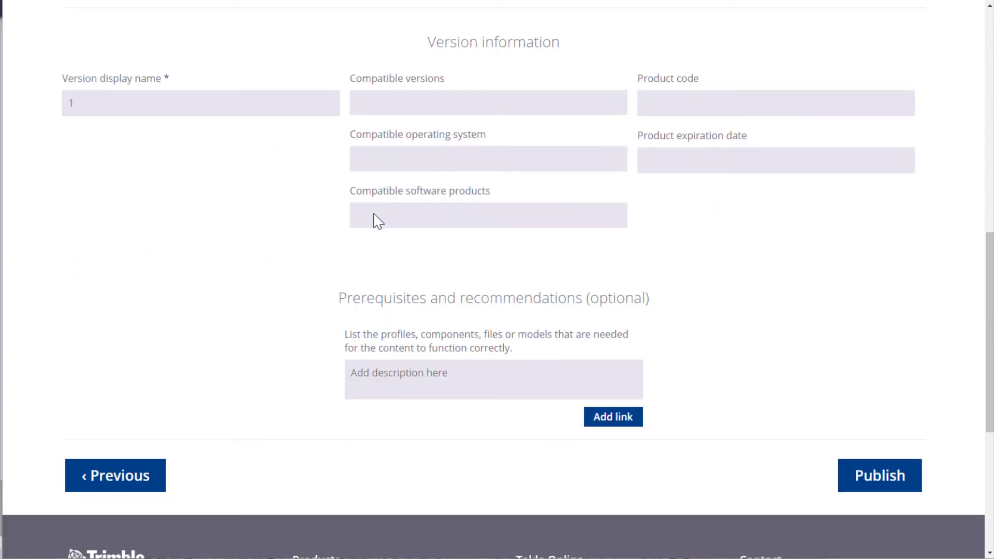
Mark TS 2017, TS 2017i and TS 2018 compatible, plus Tekla Structures as software
left_click(402, 100)
left_click(449, 325)
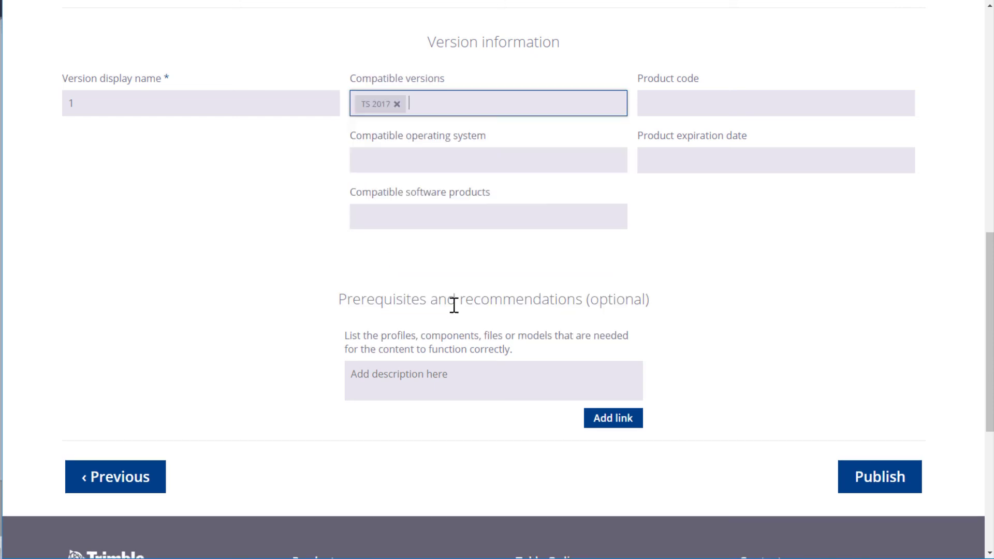
left_click(477, 103)
scroll(507, 182, "down", 1)
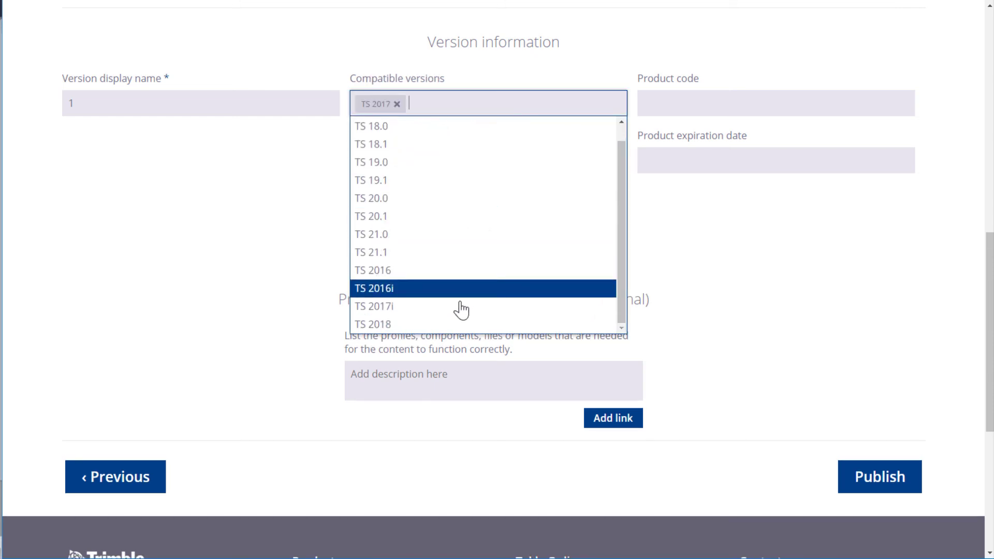
left_click(461, 307)
left_click(506, 104)
scroll(519, 212, "down", 1)
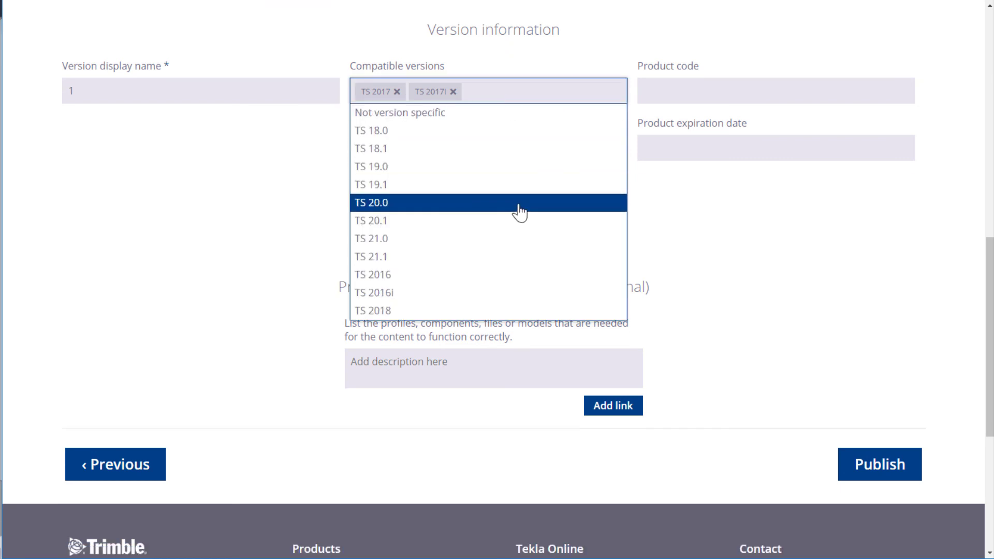
scroll(494, 263, "down", 1)
left_click(495, 263)
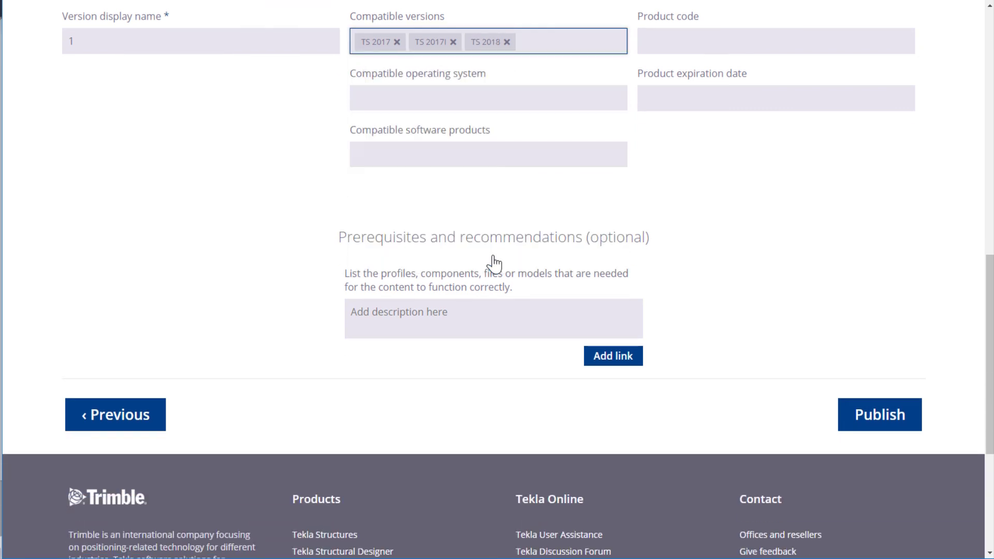
left_click(483, 153)
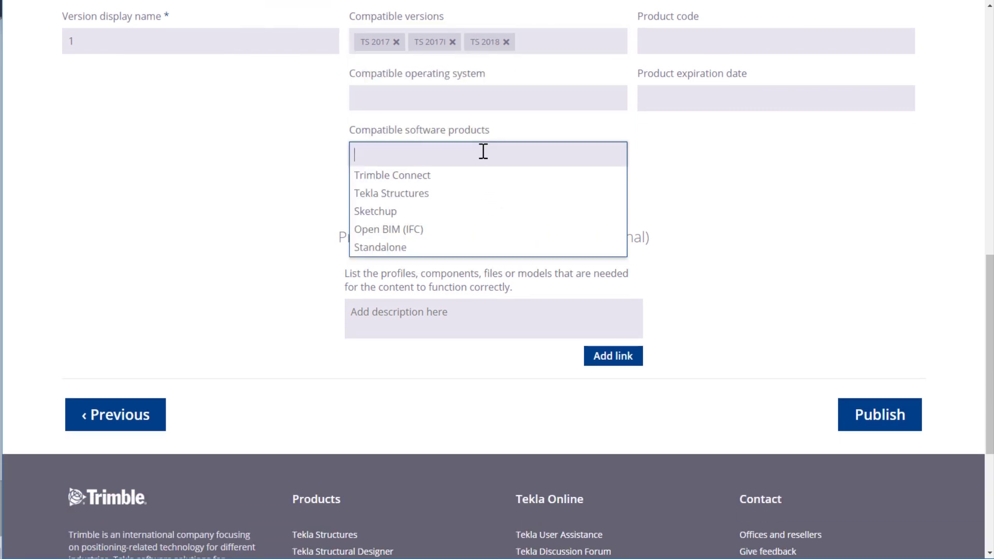
left_click(486, 195)
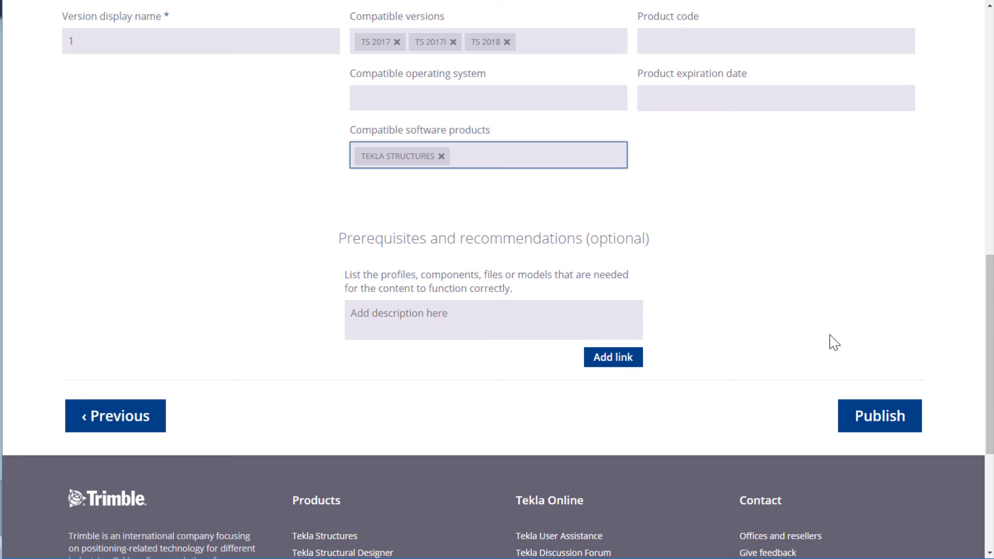
Publish the Caged ladder package to Tekla Warehouse
left_click(861, 412)
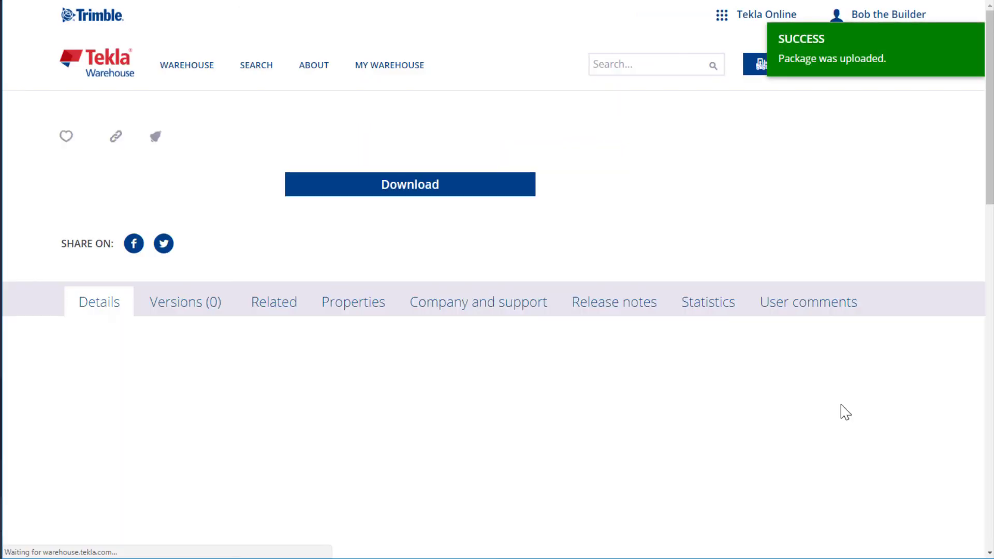